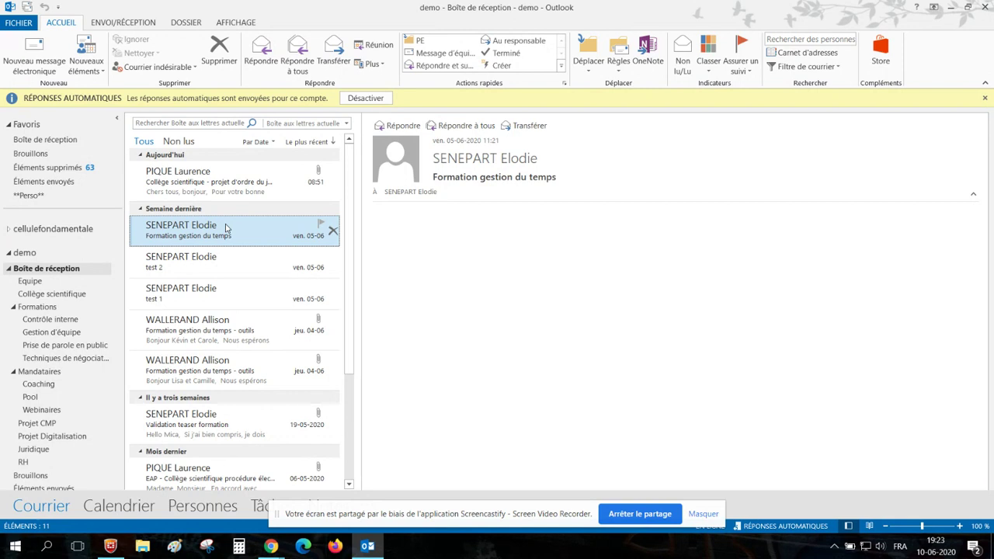
# - Open the Inbox's advanced view settings from the Affichage tab
pyautogui.click(247, 22)
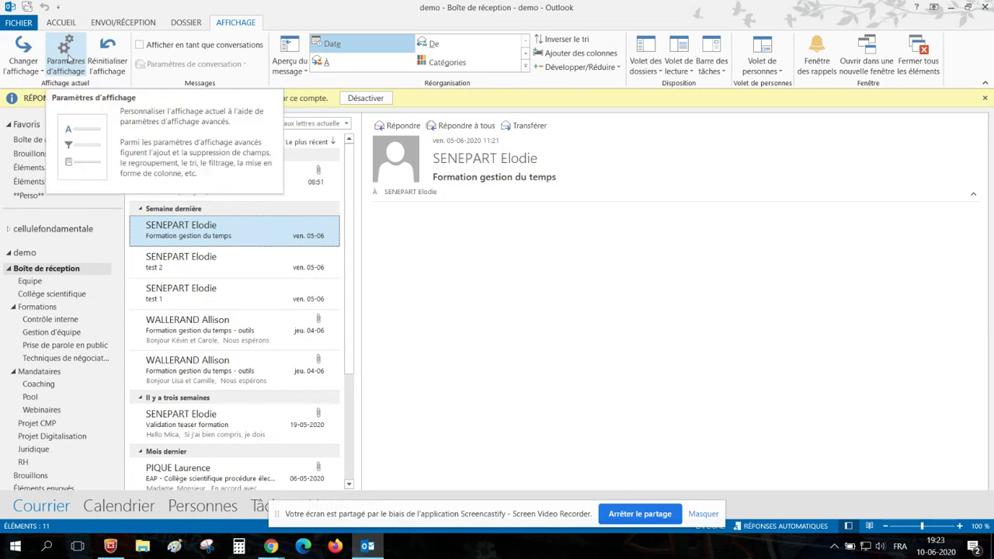
pyautogui.click(69, 59)
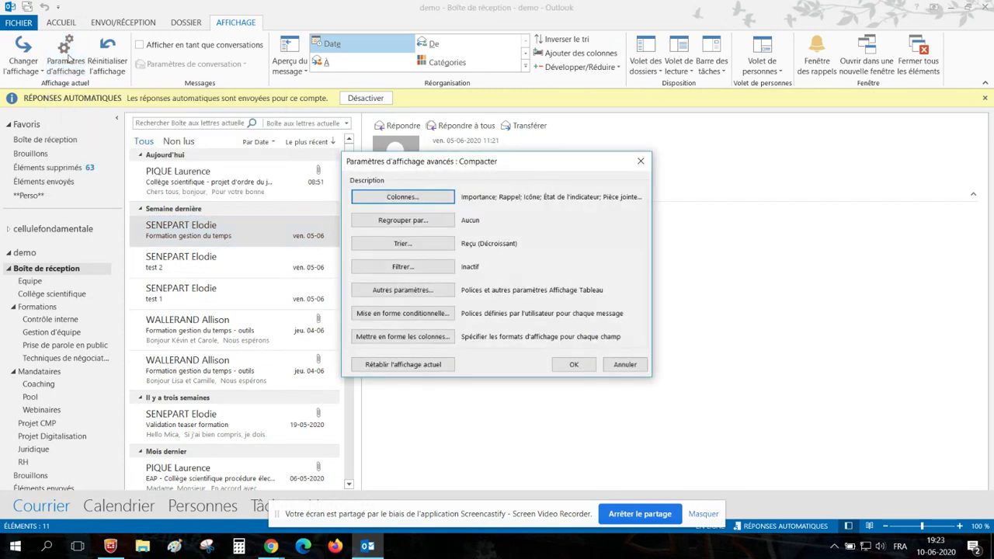
# - Add a new conditional formatting rule to the Inbox view, named with the colleague's first name
pyautogui.click(395, 318)
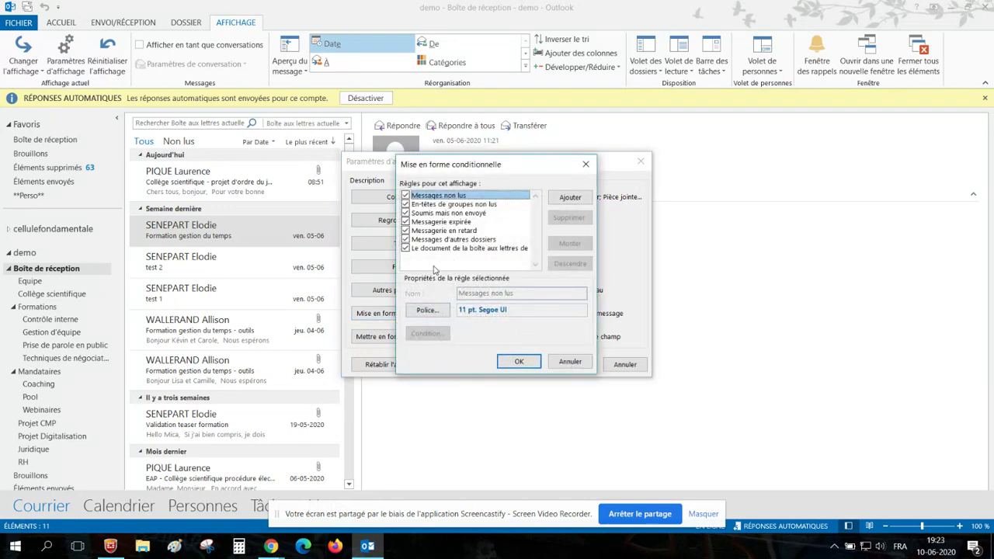
pyautogui.click(571, 197)
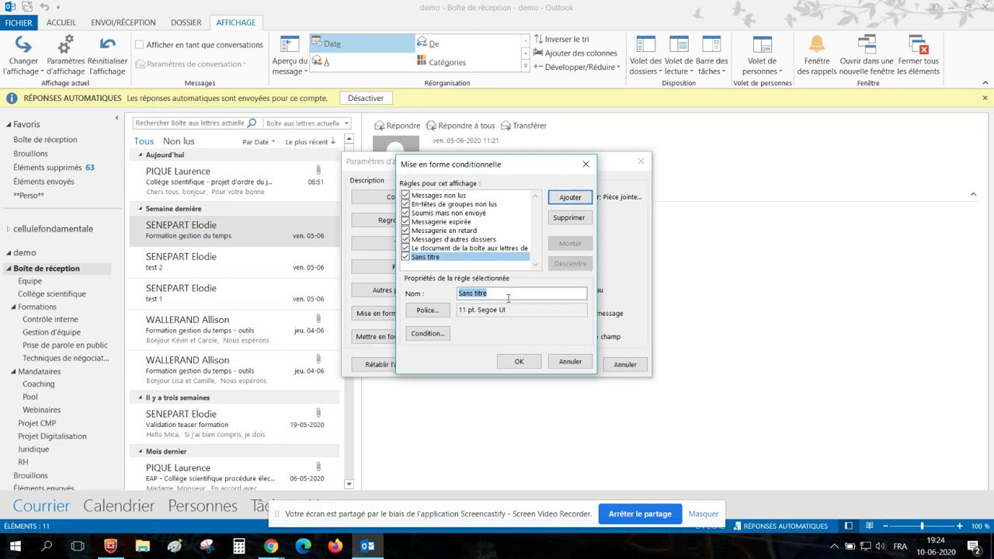
pyautogui.write('Elodie')
# - Set the new formatting rule's font colour to Fuchsia
pyautogui.click(427, 310)
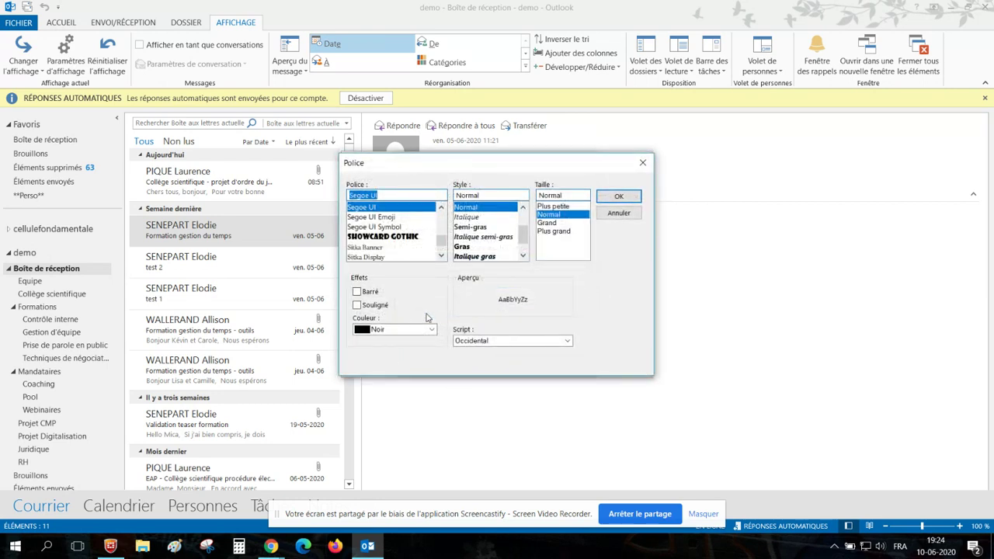
pyautogui.click(430, 329)
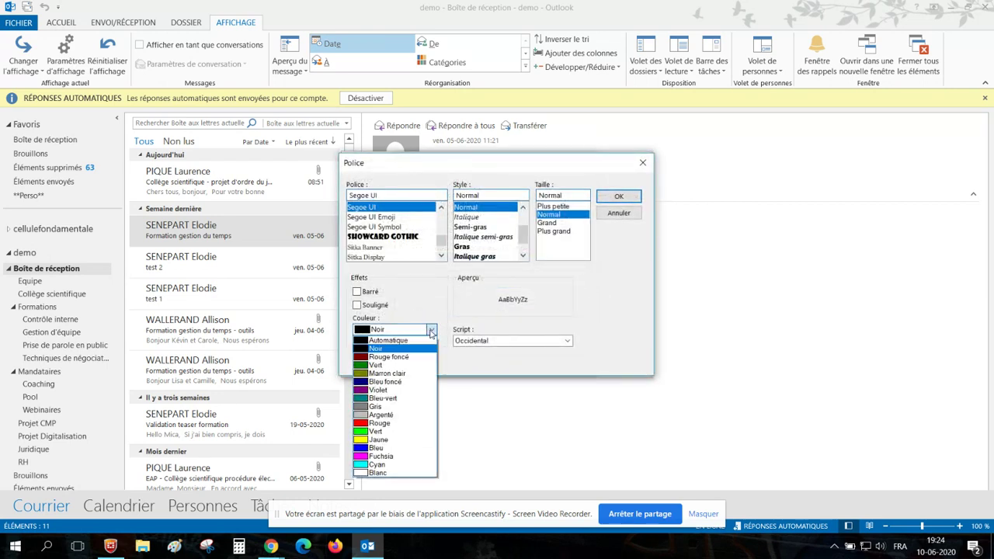
pyautogui.click(392, 458)
pyautogui.click(619, 196)
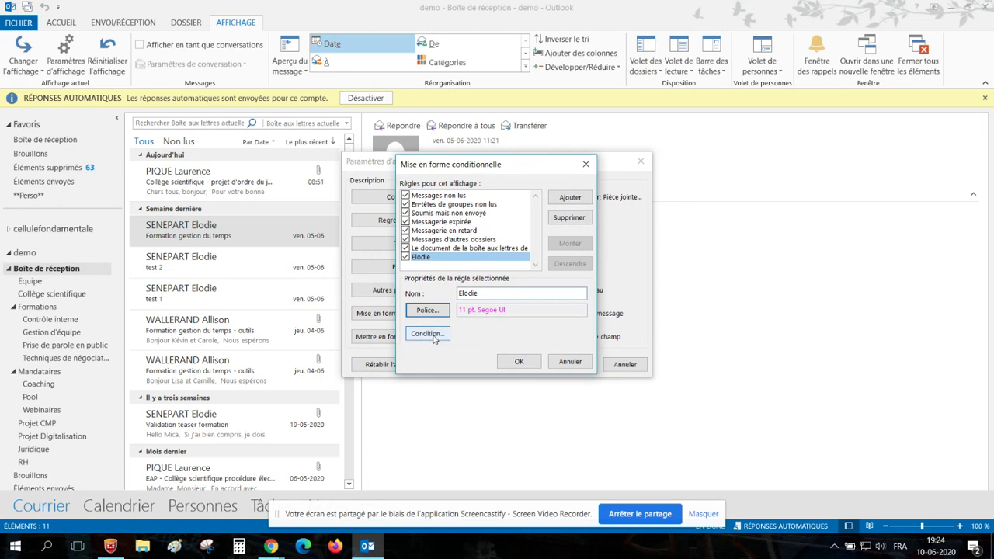
pyautogui.click(433, 338)
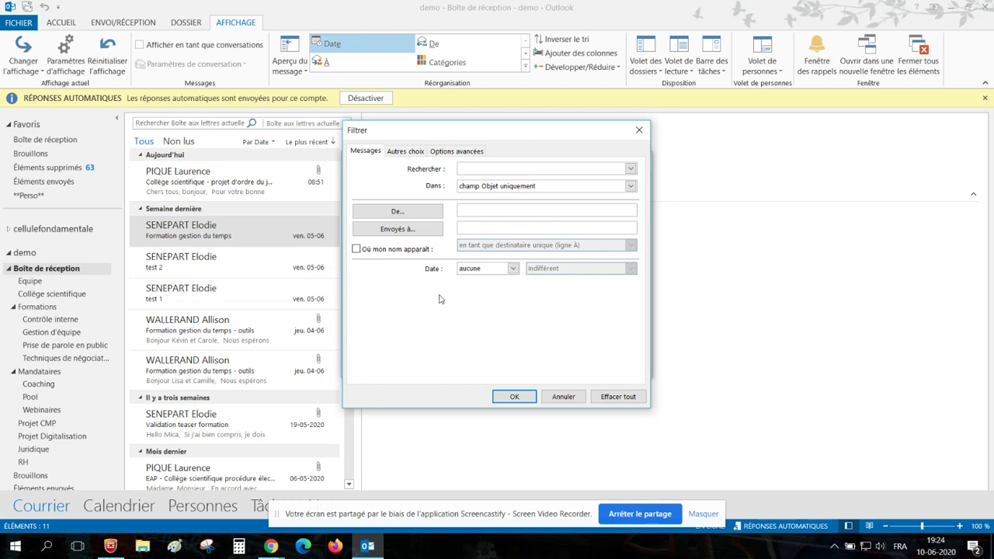
# - Restrict the fuchsia rule to messages from the colleague found by surname search, then save and apply it
pyautogui.click(414, 217)
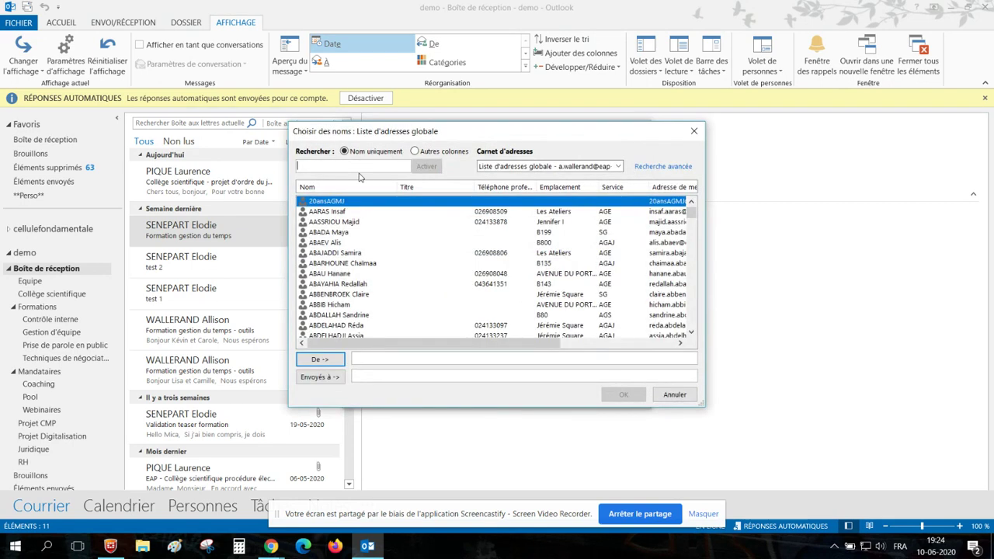
pyautogui.write('senepart')
pyautogui.doubleClick(388, 203)
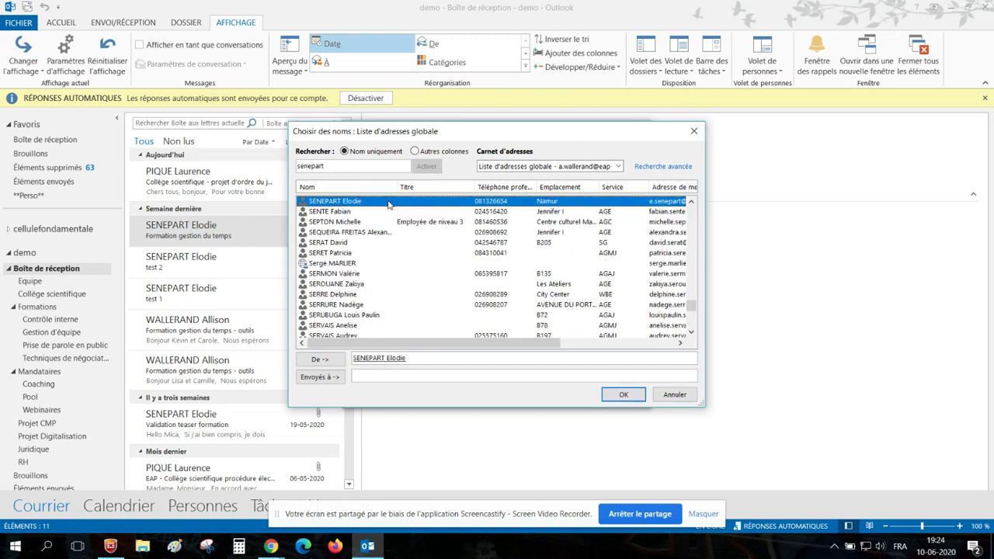
pyautogui.click(625, 396)
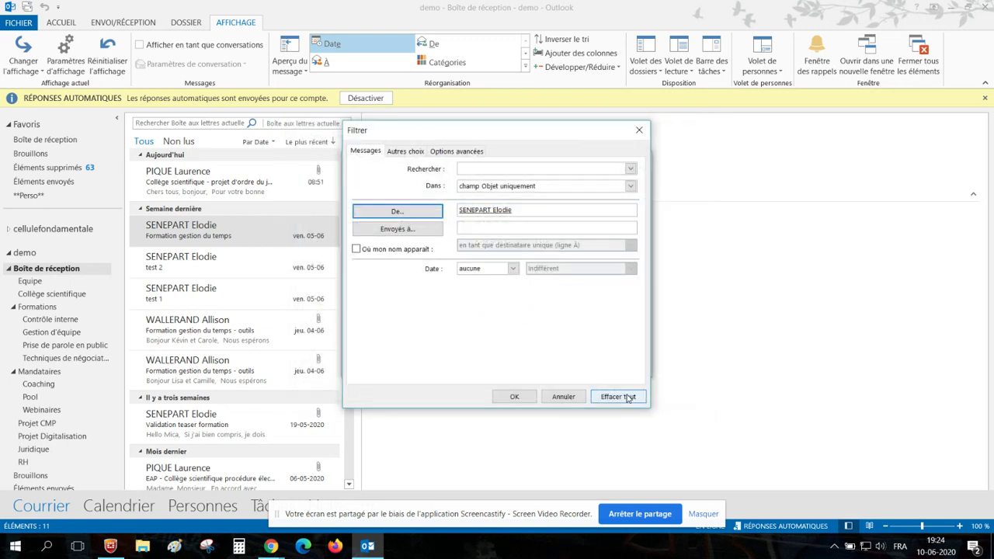
pyautogui.click(524, 401)
pyautogui.click(520, 364)
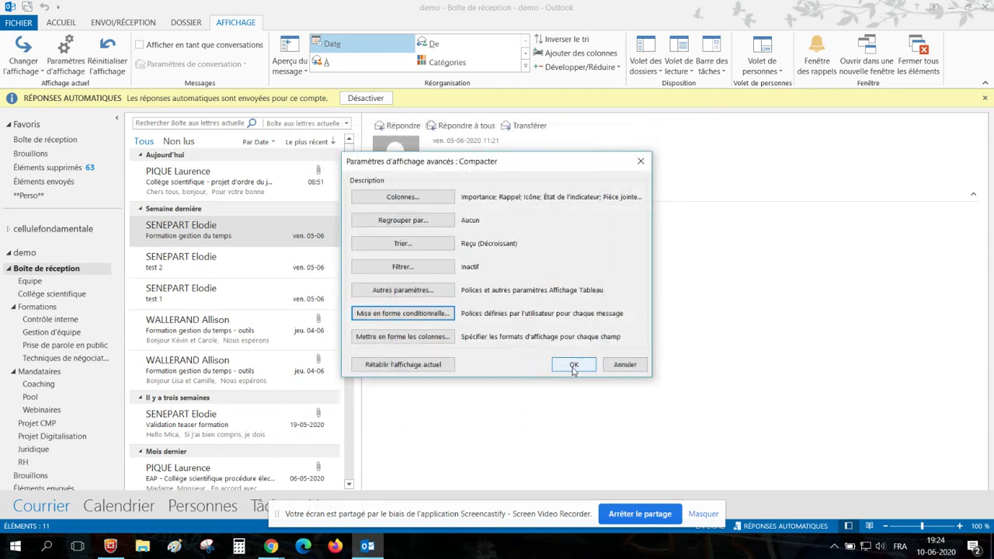
pyautogui.click(573, 364)
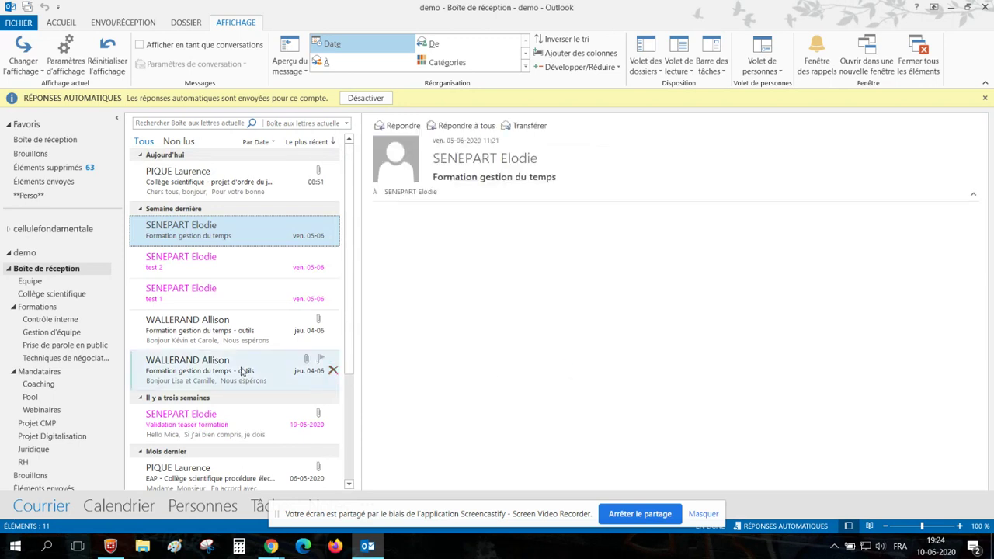
# - Check the test 1, test 2 and Formation gestion du temps messages for the fuchsia colouring
pyautogui.click(225, 264)
pyautogui.click(224, 292)
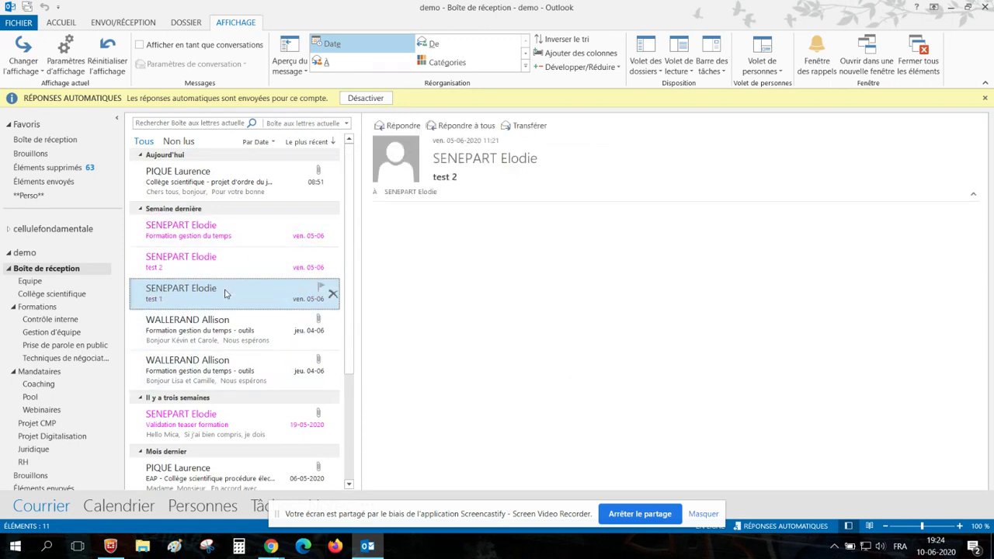
pyautogui.click(233, 235)
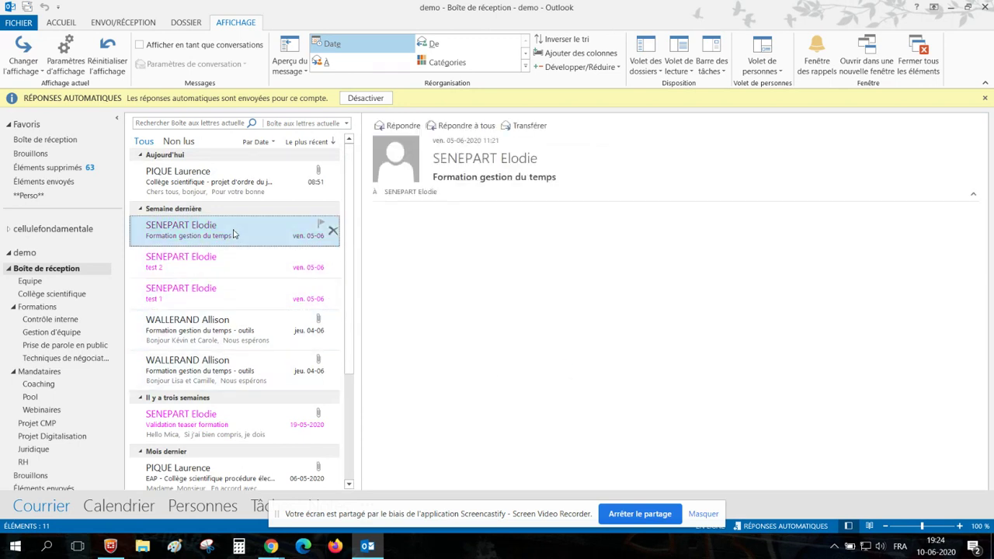
pyautogui.click(229, 262)
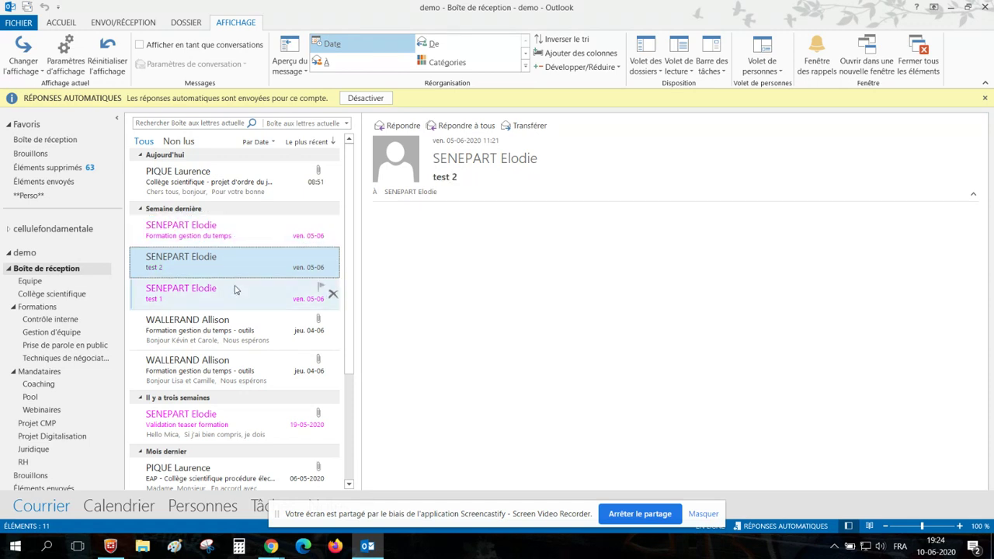
pyautogui.click(62, 23)
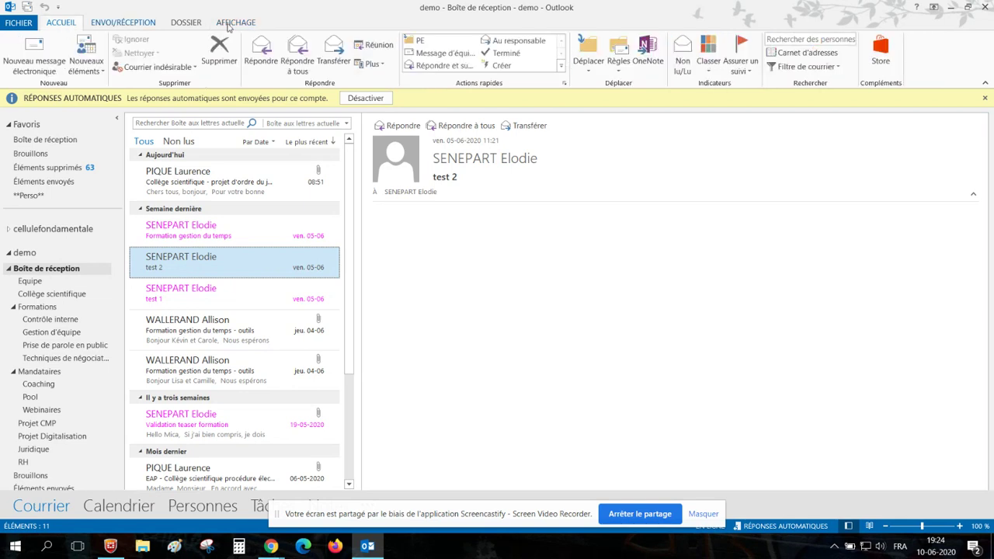
pyautogui.click(618, 60)
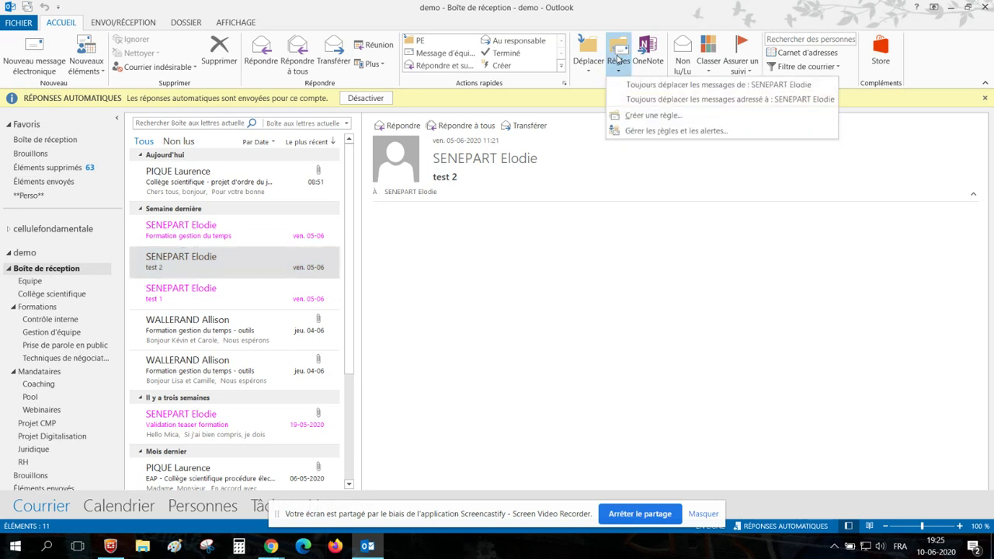
# - In Rules and Alerts, start a new blank rule for received messages
pyautogui.click(659, 132)
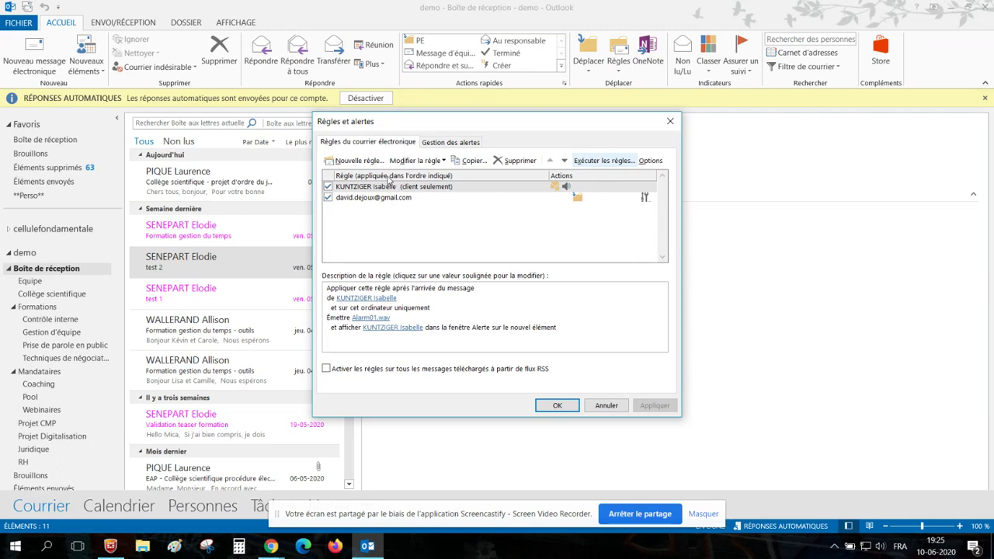
pyautogui.click(371, 163)
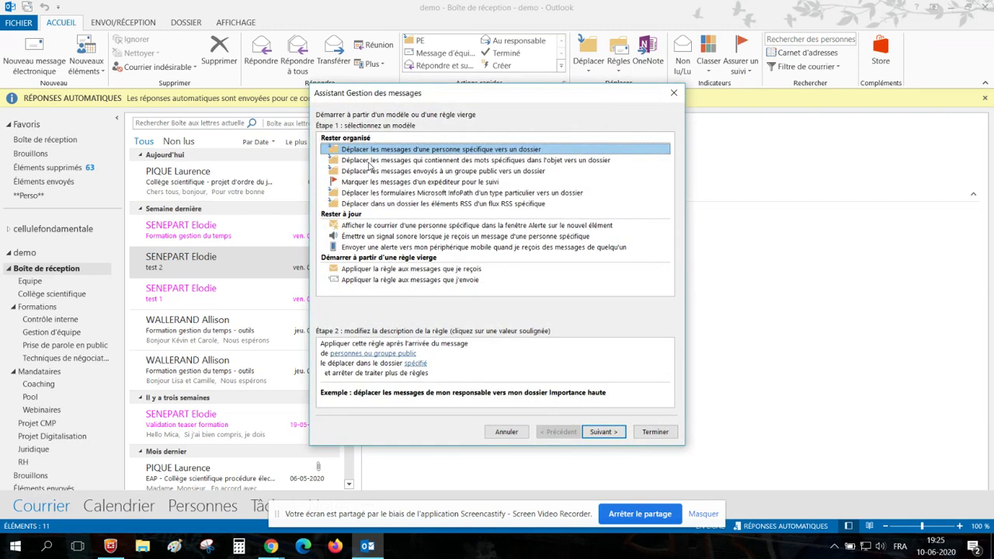
pyautogui.click(378, 270)
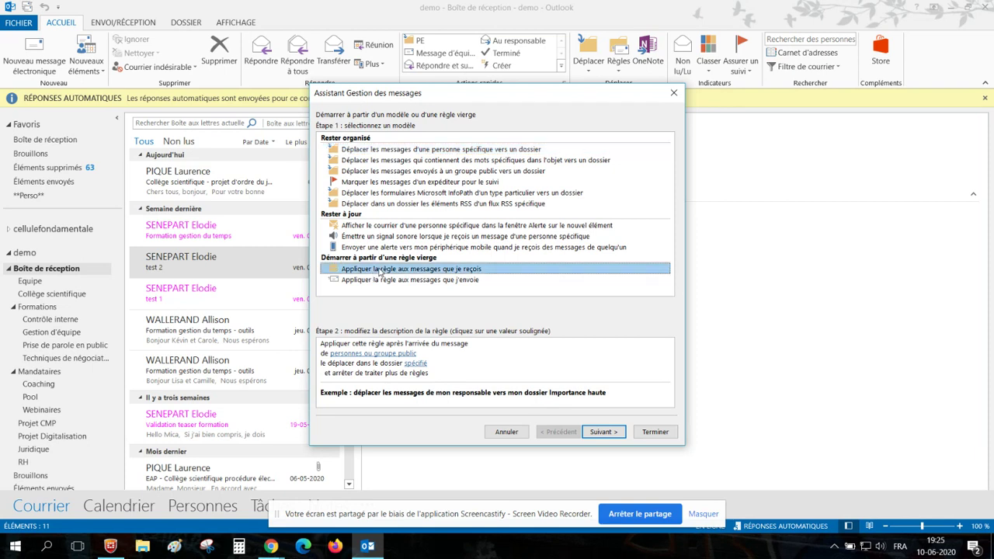
# - Make the rule's condition messages from the colleague, picked by surname from the address book
pyautogui.click(604, 431)
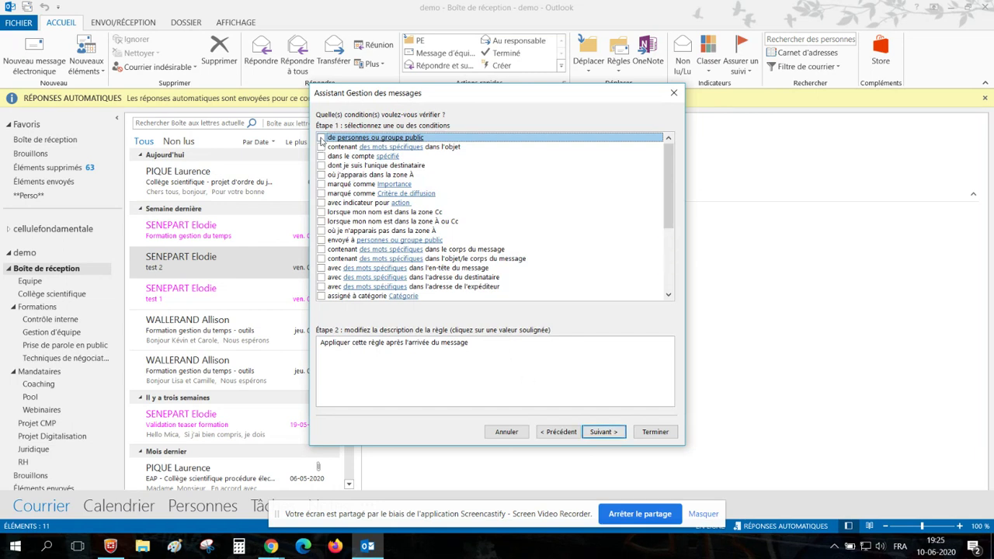
pyautogui.click(320, 138)
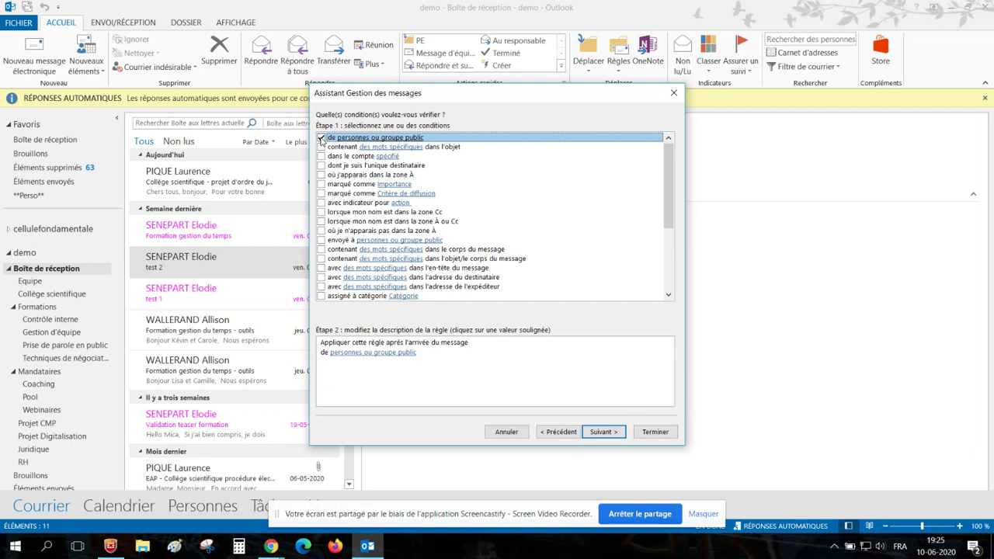
pyautogui.click(373, 353)
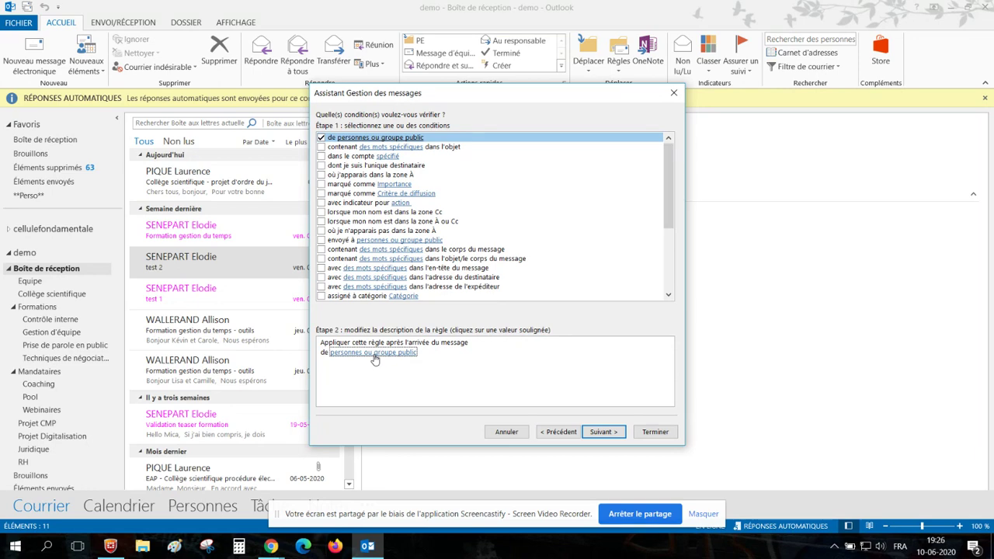
pyautogui.click(374, 354)
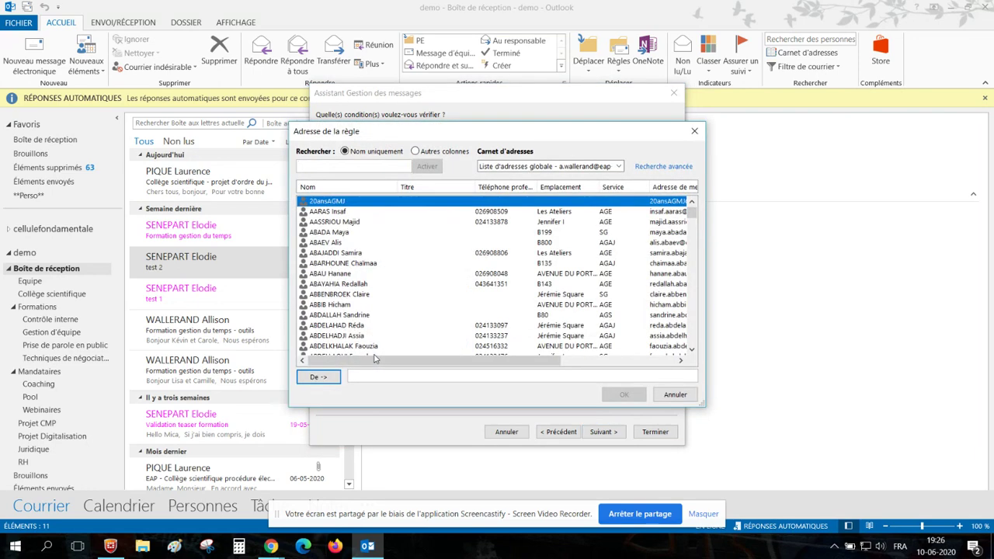
pyautogui.write('senepart')
pyautogui.doubleClick(361, 202)
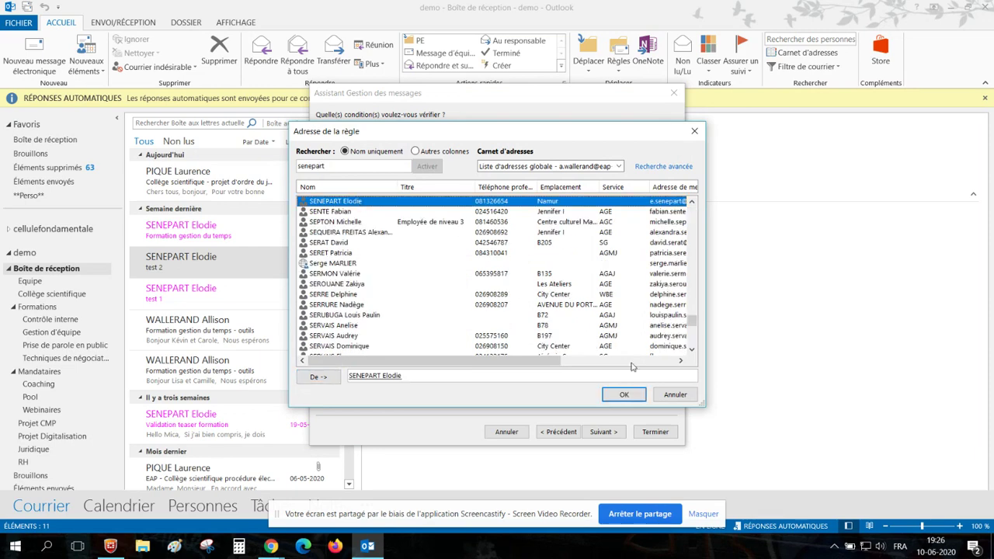
pyautogui.click(628, 394)
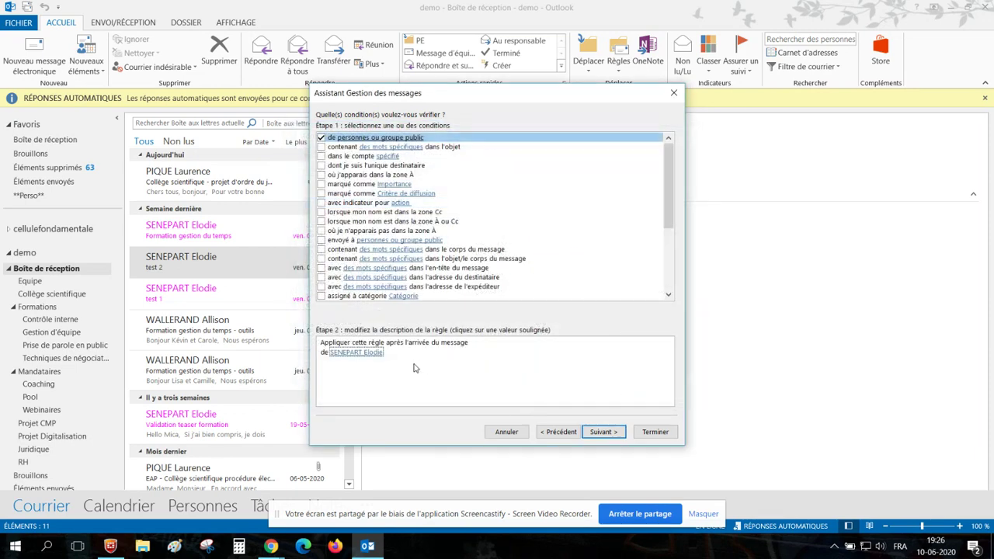
pyautogui.click(608, 436)
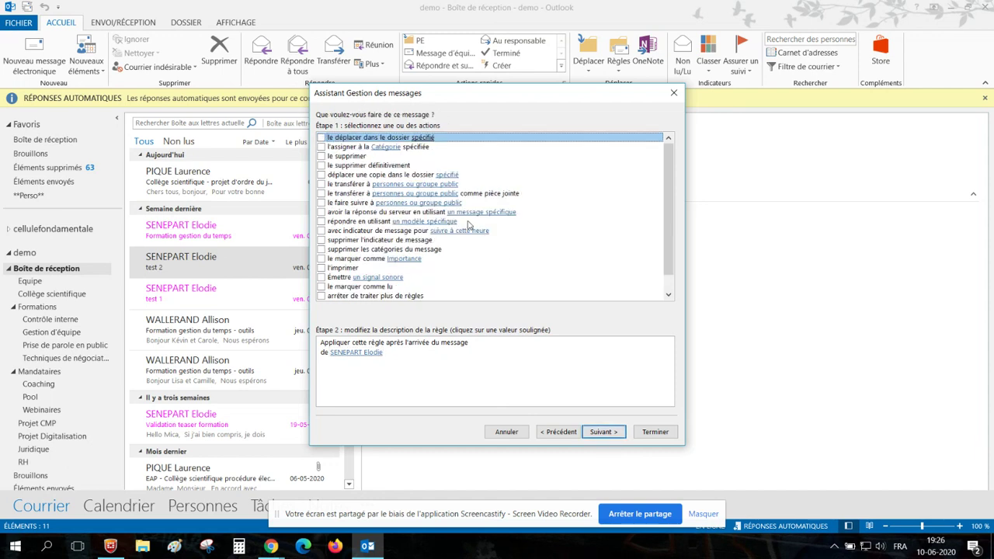
# - Set the rule's action to move messages into the Equipe folder under demo's Inbox
pyautogui.click(321, 138)
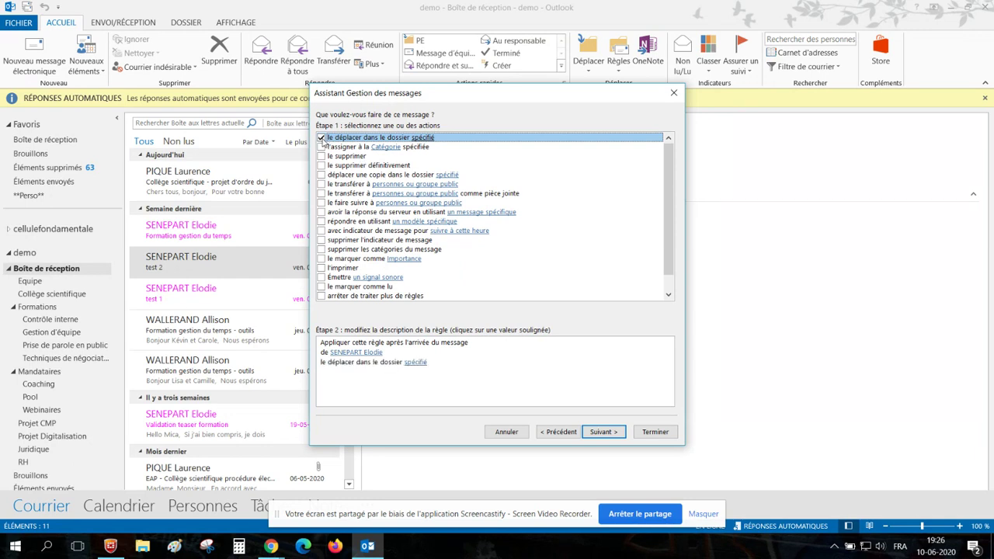
pyautogui.click(458, 365)
pyautogui.click(415, 363)
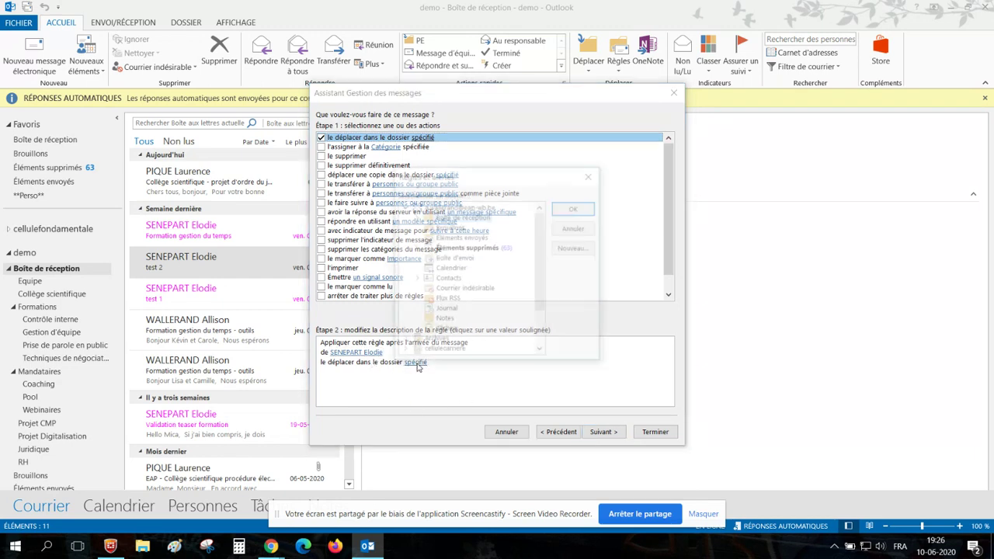
pyautogui.scroll(-2, 425, 311)
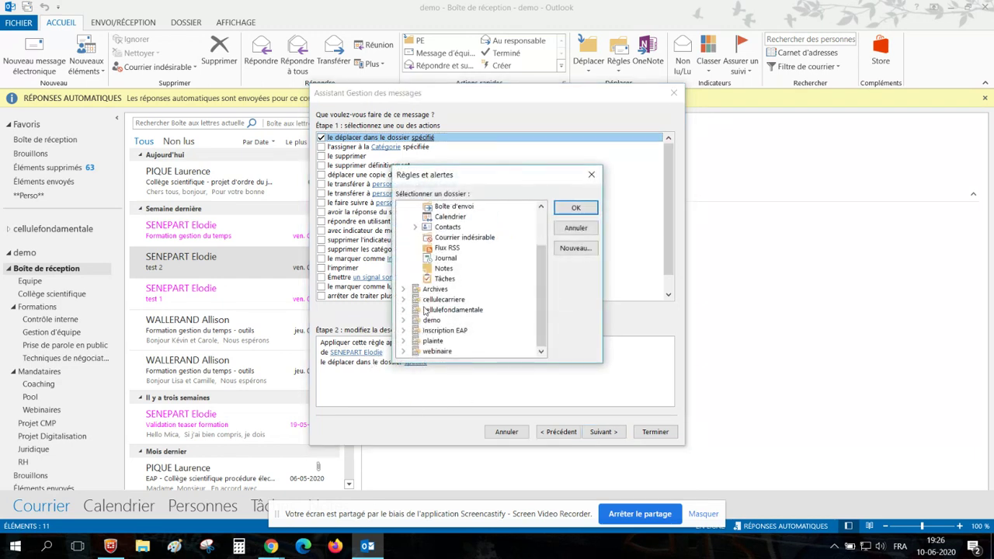
pyautogui.click(403, 320)
pyautogui.scroll(1, 412, 289)
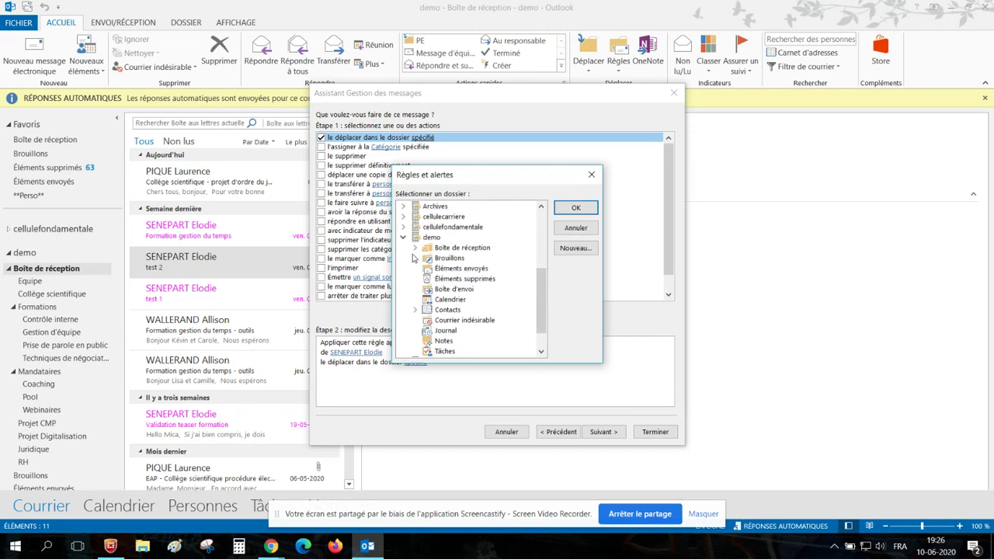
pyautogui.click(414, 248)
pyautogui.click(456, 259)
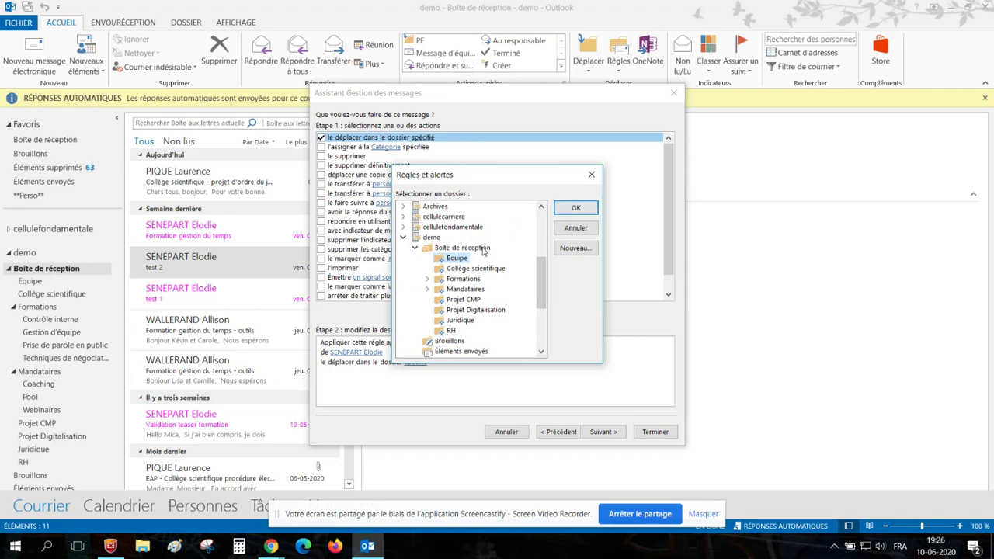
pyautogui.click(582, 212)
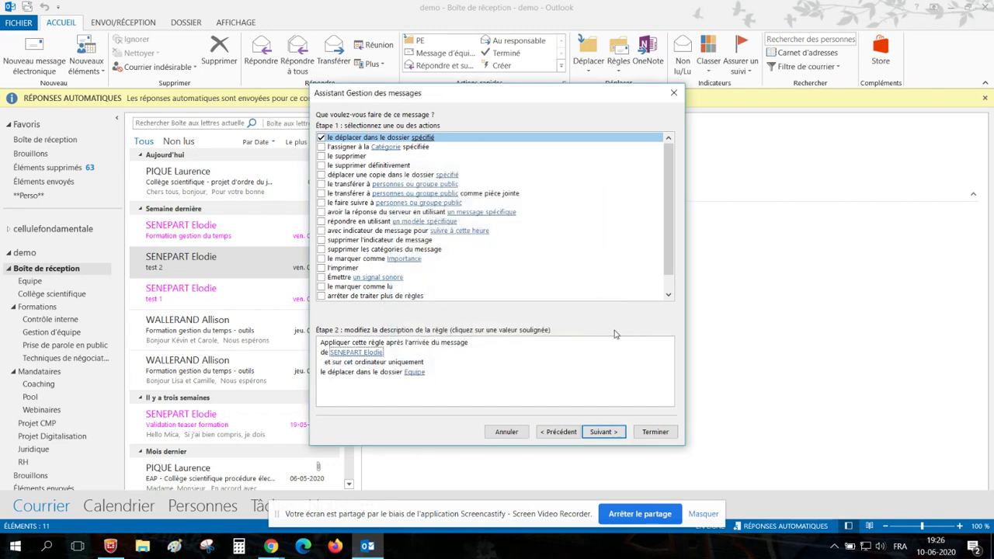
pyautogui.click(616, 434)
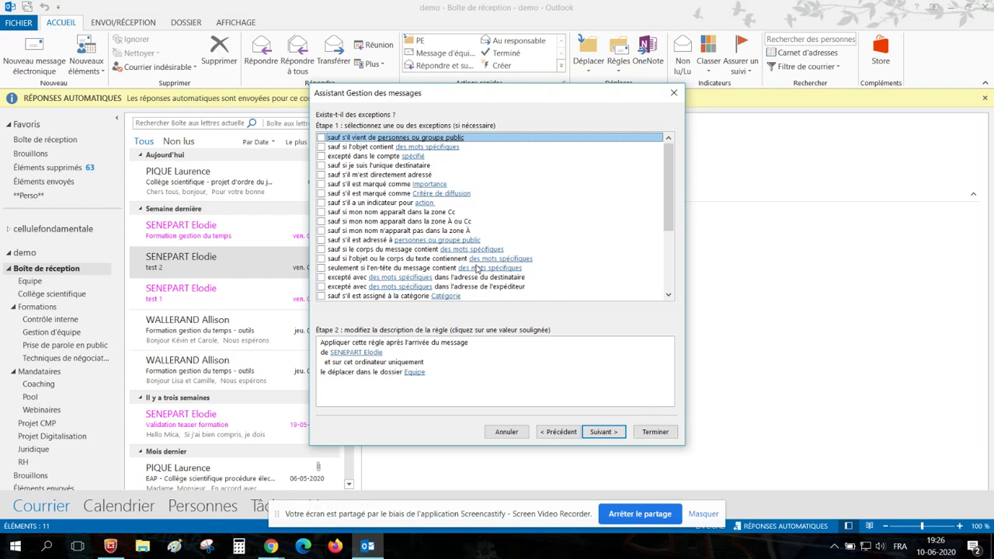
# - Skip exceptions, finish the rule, accept the client-only warning, and apply the rule list
pyautogui.click(610, 437)
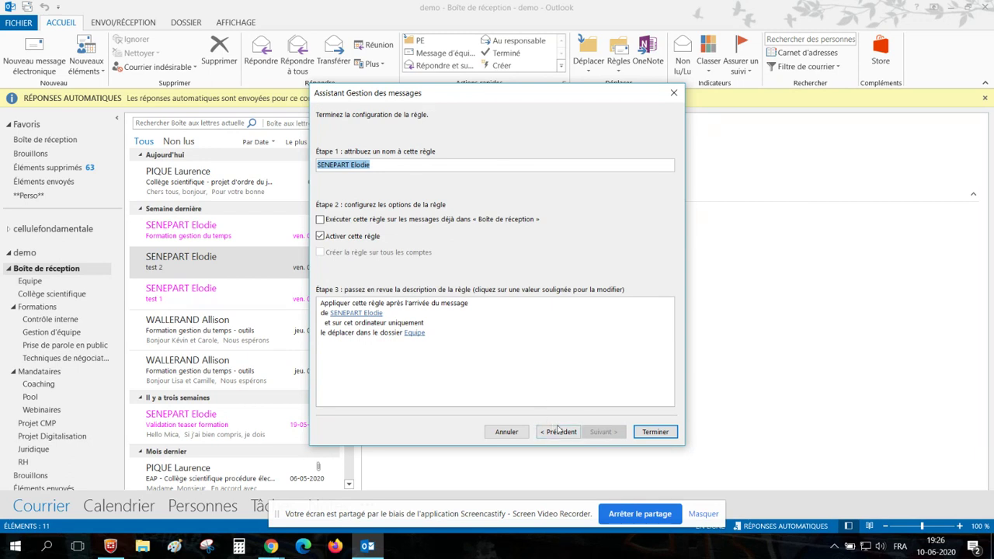
pyautogui.click(656, 433)
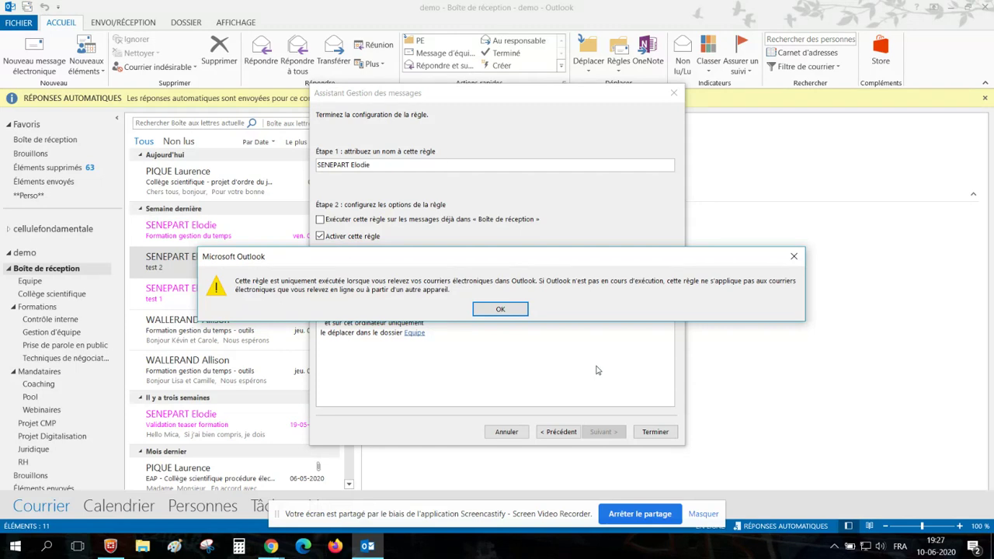
pyautogui.click(515, 310)
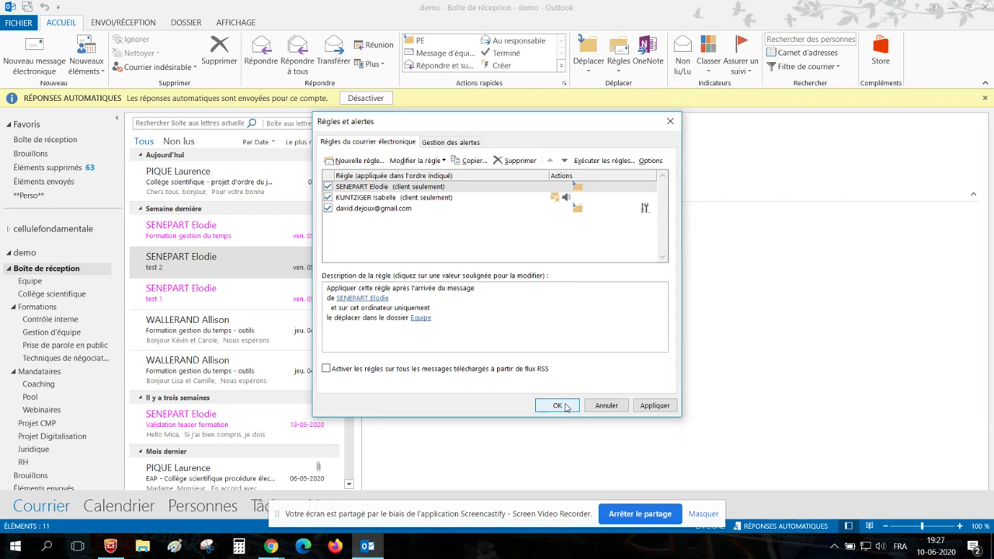
pyautogui.click(655, 407)
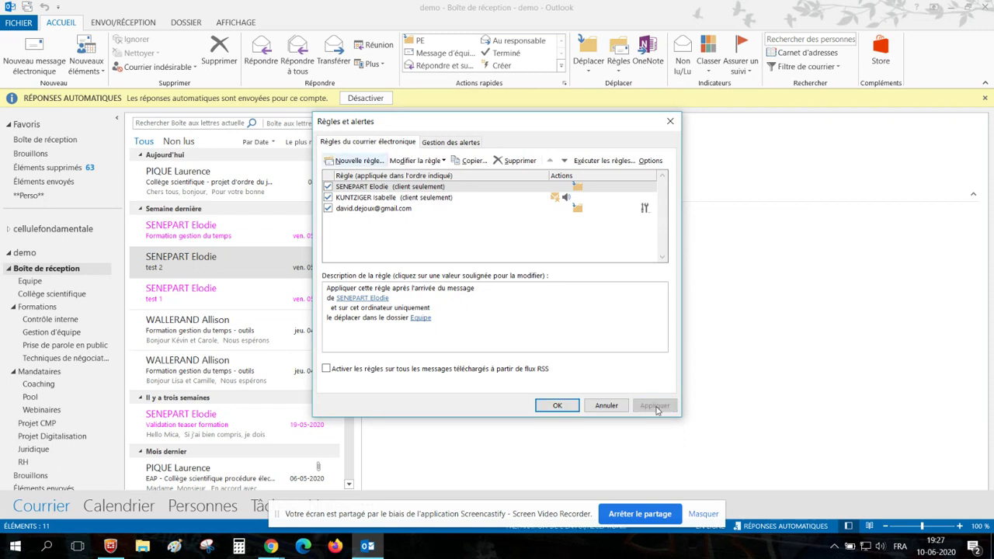
pyautogui.click(556, 405)
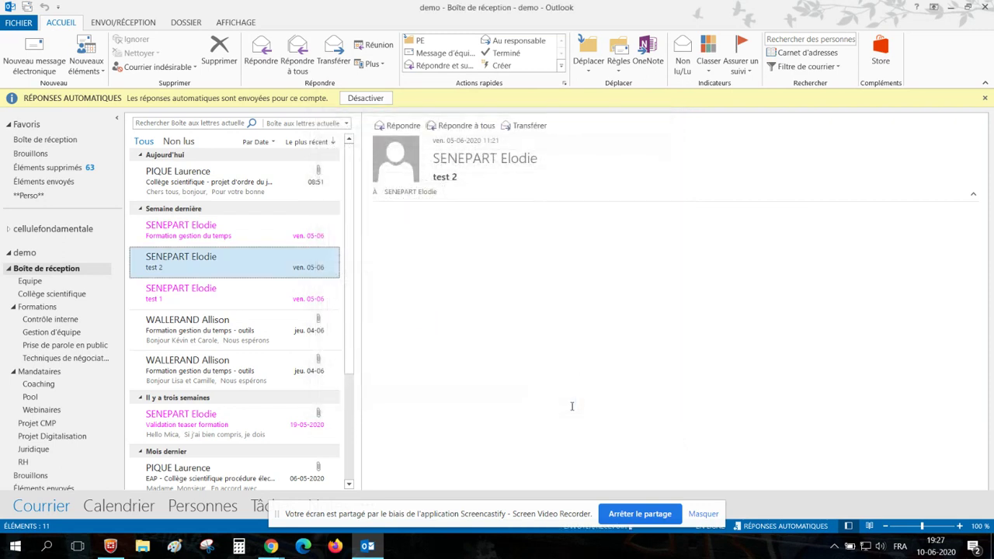